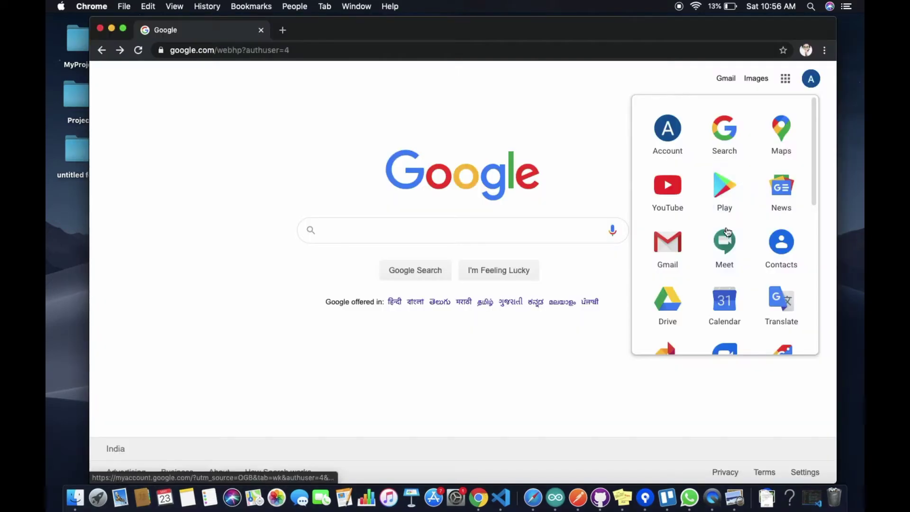
{"action": "scroll", "coordinate": [727, 230], "scroll_direction": "down", "scroll_amount": 1}
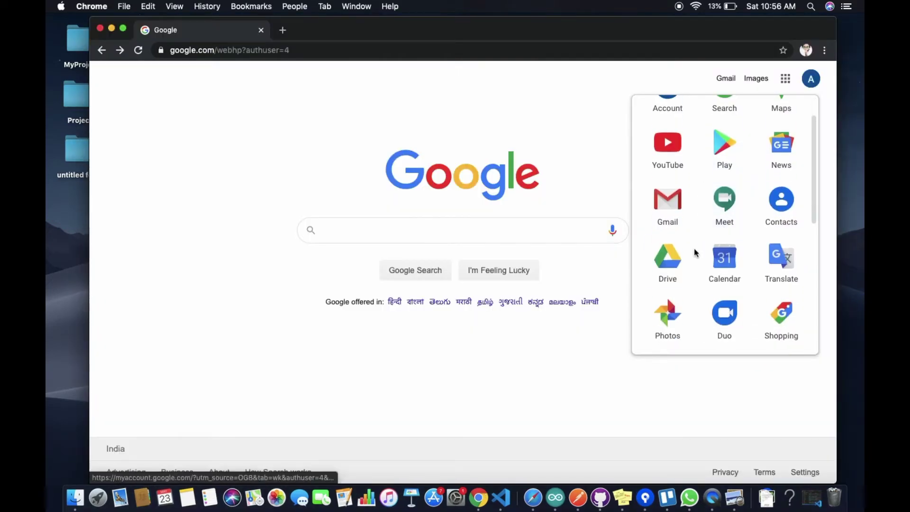
In Google Drive, start a new Google Apps Script project from the New menu.
{"action": "left_click", "coordinate": [668, 263]}
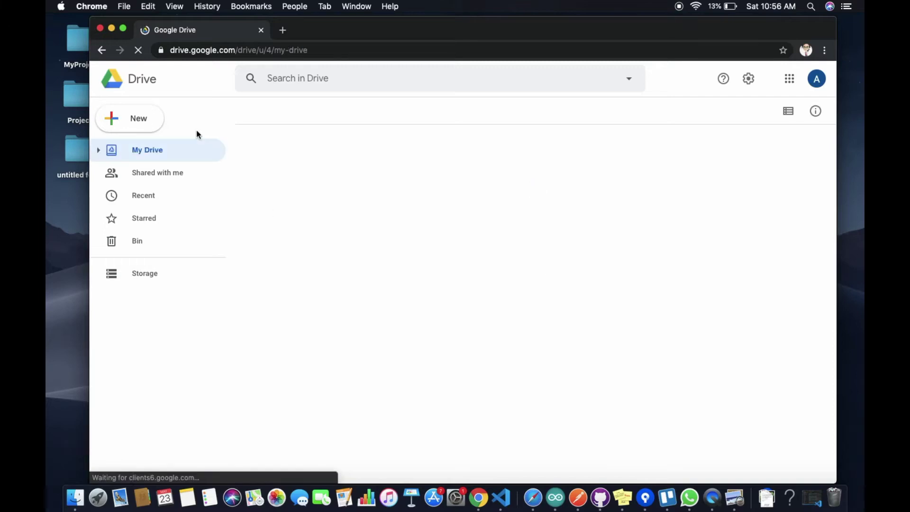
{"action": "left_click", "coordinate": [142, 118]}
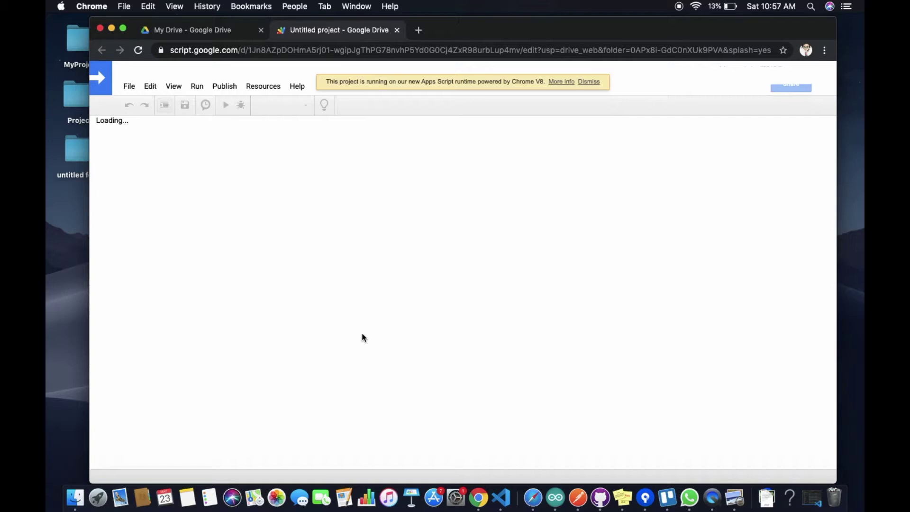
Replace the Code.gs starter function with the doPost upload code and save as 'esp32cam-GD'.
{"action": "key", "text": "super+a"}
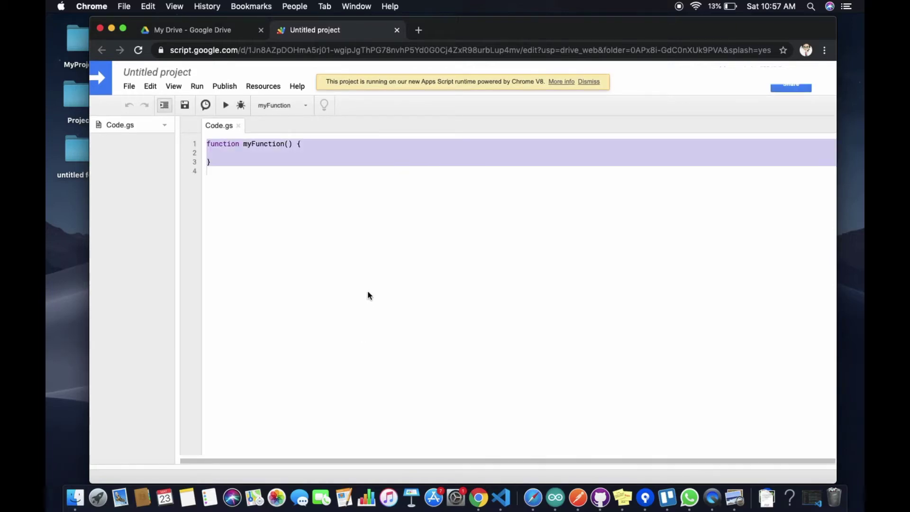
{"action": "key", "text": "BackSpace"}
{"action": "type", "text": "function doPost(e) {   var myFoldername = e.parameter.myFoldername;   var myFile = e.parameter.myFile;   var myFilename = e.parameter.myFilename;   //var myFilename = Utilities.formatDate(new Date(), \"GMT\", \"yyyyMMddHHmmss\")+\"-\"+e.parameter.myFilename;   var myToken = e.parameter.myToken;    var contentType = myFile.substring(myFile.indexOf(\":\")+1, myFile.indexOf(\";\"));   var data = myFile.substring(myFile.indexOf(\",\")+1);   data = Utilities.base64Decode(data);   var blob = Utilities.newBlob(data, contentType, myFilename);    // Save a captured image to Google Drive.   var folder, folders = DriveApp.getFoldersByName(myFoldername);   if (folders.hasNext()) {     folder = folders.next();   } else {     folder = DriveApp.createFolder(myFoldername);   }   var file = folder.createFile(blob);   file.setDescription(\"Uploaded by \" + myFilename);    var imageID = file.getUrl().substring(file.getUrl().indexOf(\"/d/\")+3,file.getUrl().indexOf(\"view\")-1);   var imageUrl = \"https://drive.google.com/uc?authuser=0&id=\"+imageID; }"}
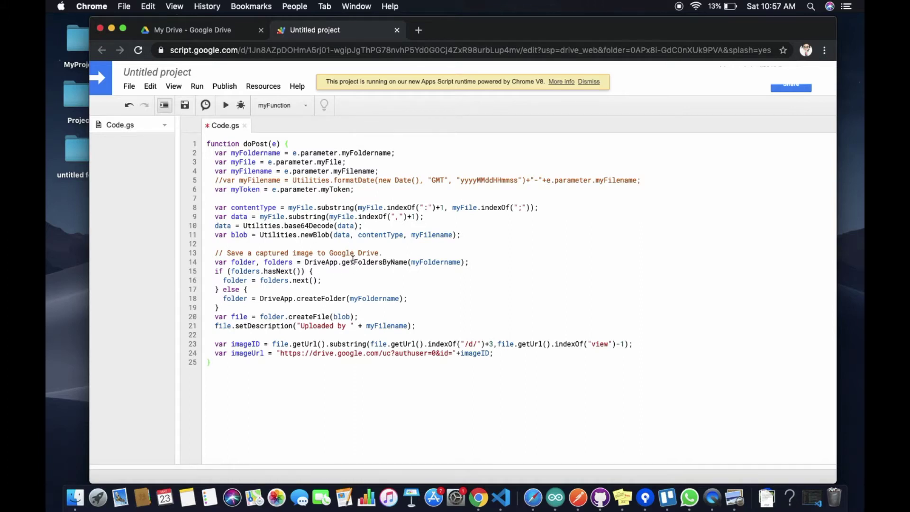
{"action": "key", "text": "super+s"}
{"action": "left_click", "coordinate": [379, 300]}
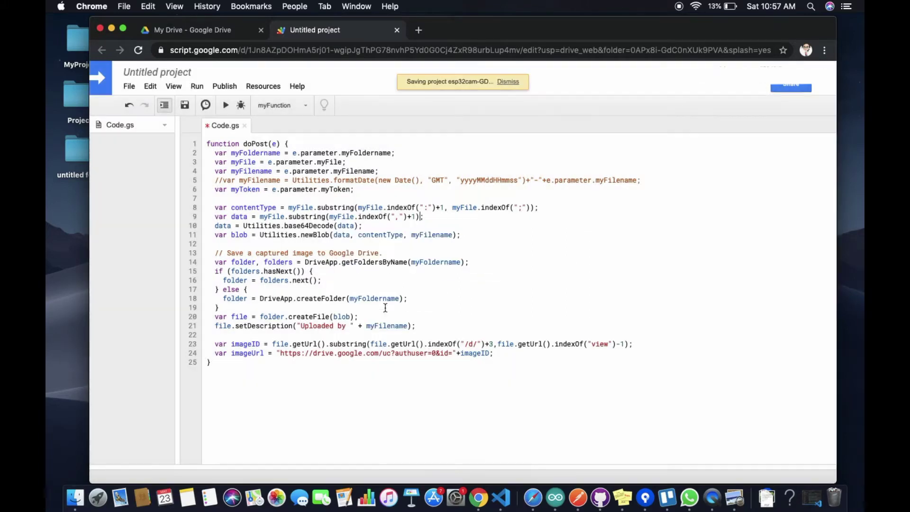
{"action": "left_click", "coordinate": [203, 72]}
{"action": "type", "text": "esp32cam-GD"}
Deploy the script as a web app with access for 'Anyone, even anonymous'.
{"action": "left_click", "coordinate": [225, 86]}
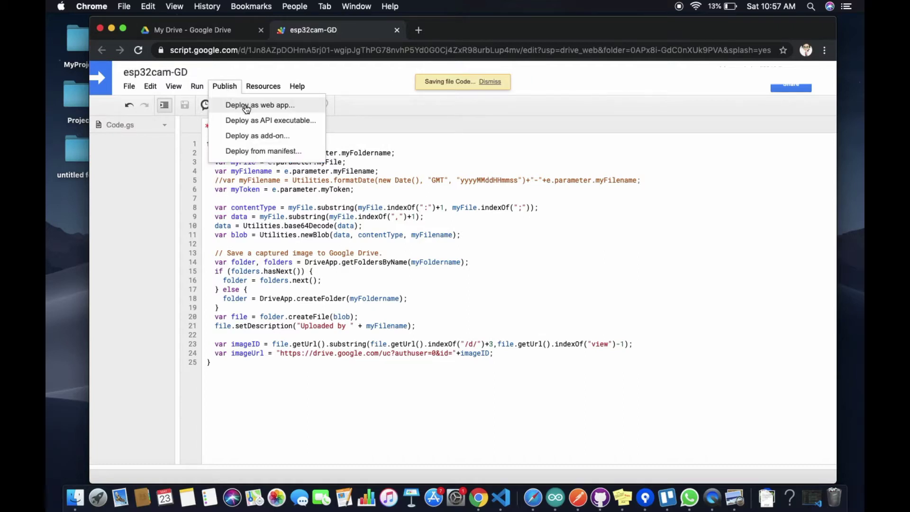
{"action": "left_click", "coordinate": [244, 107]}
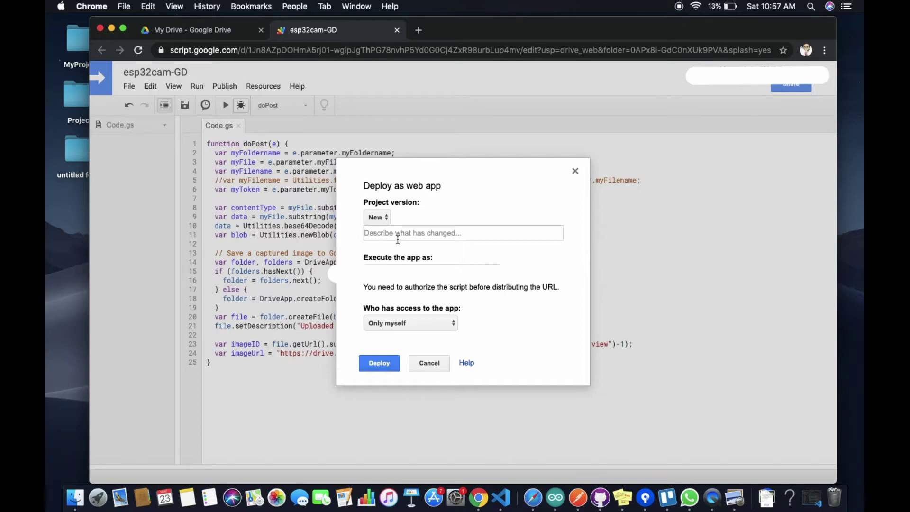
{"action": "left_click", "coordinate": [415, 324]}
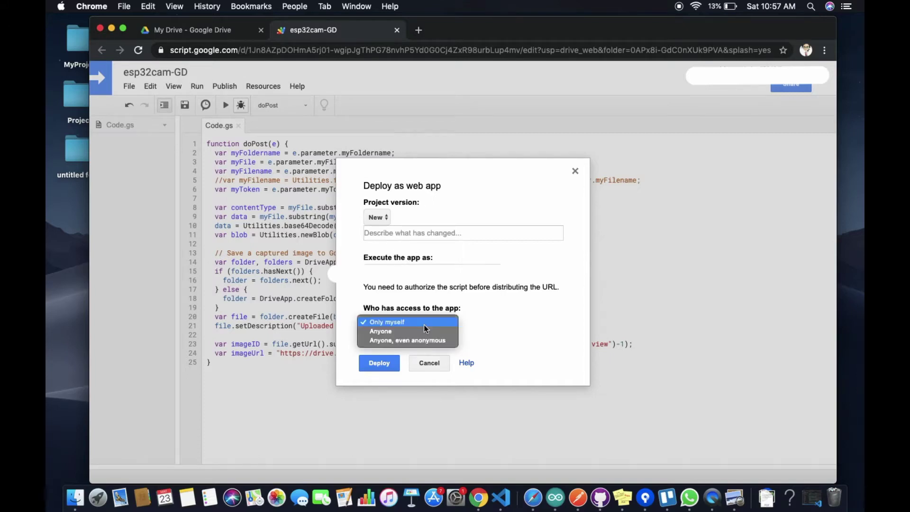
{"action": "left_click", "coordinate": [404, 342]}
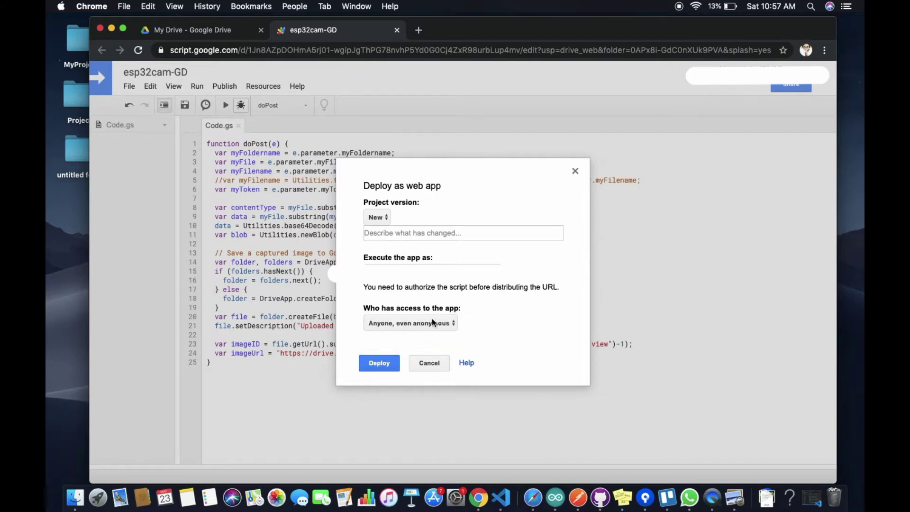
{"action": "left_click", "coordinate": [389, 364]}
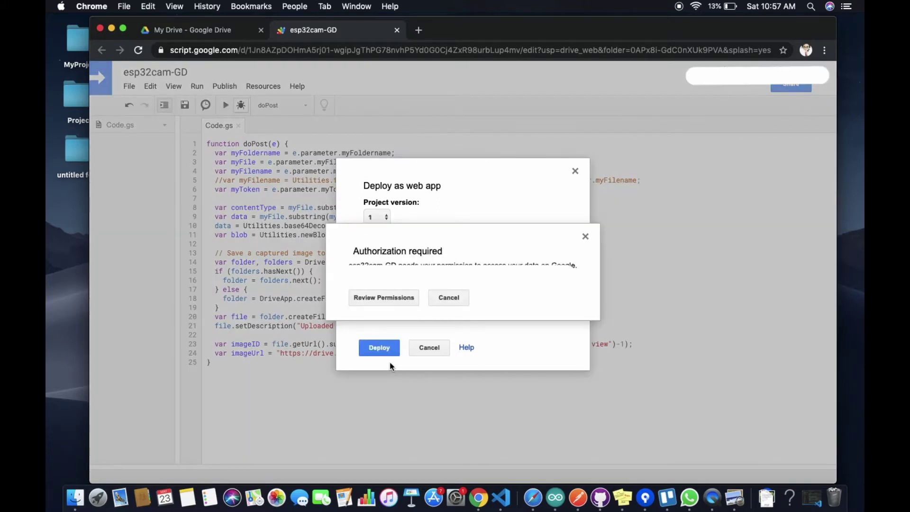
Grant esp32cam-GD Drive access, proceeding past the unverified-app warning.
{"action": "left_click", "coordinate": [391, 299]}
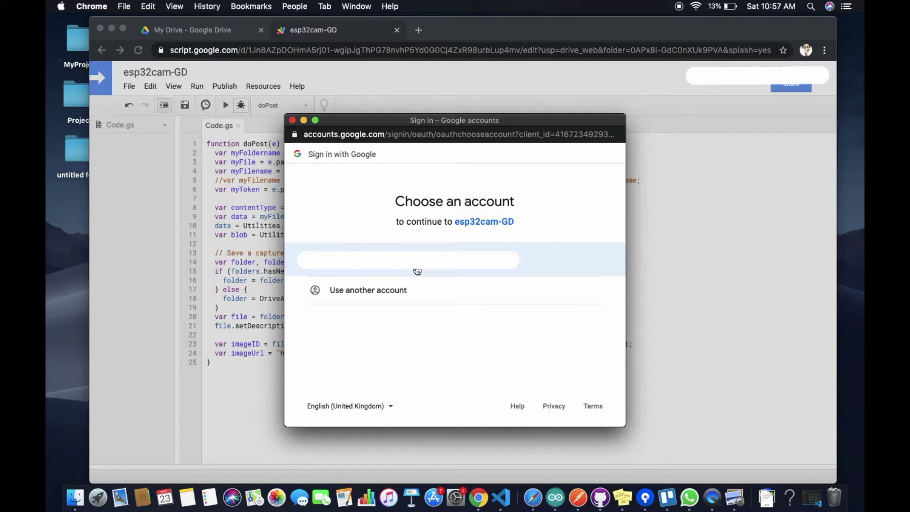
{"action": "left_click", "coordinate": [410, 266]}
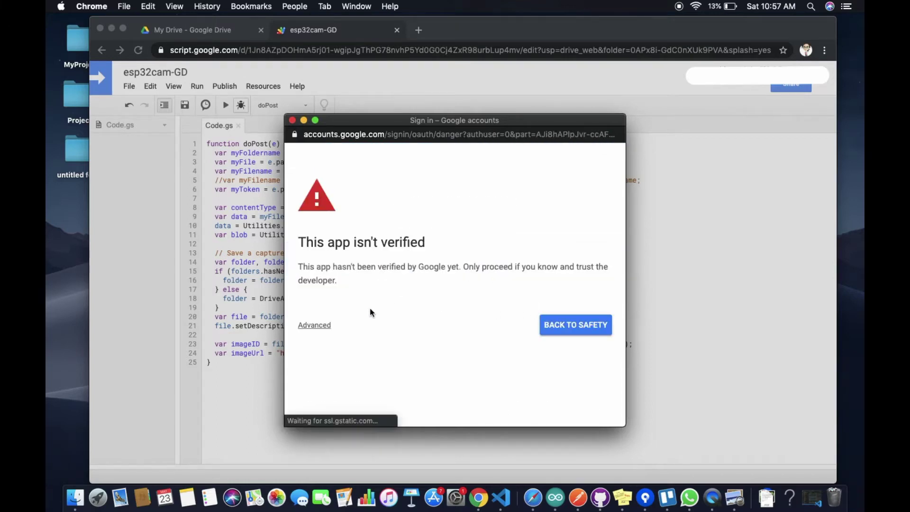
{"action": "left_click", "coordinate": [315, 325]}
{"action": "scroll", "coordinate": [356, 341], "scroll_direction": "down", "scroll_amount": 2}
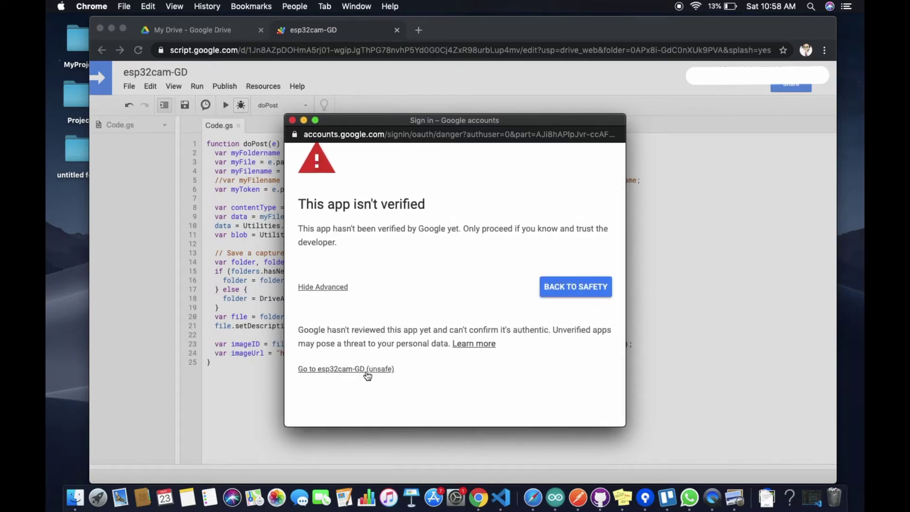
{"action": "left_click", "coordinate": [368, 370]}
{"action": "left_click", "coordinate": [577, 351]}
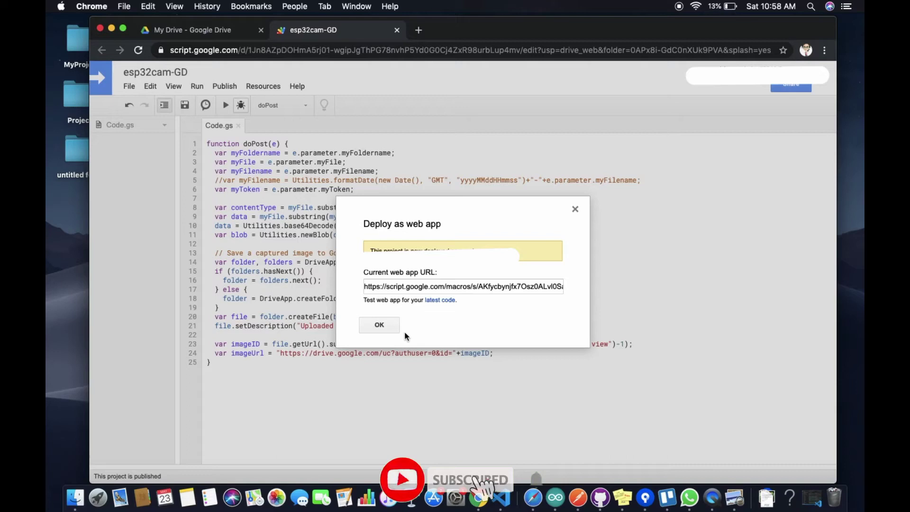
Copy the current web app URL and dismiss the deployment confirmation.
{"action": "left_click", "coordinate": [387, 288]}
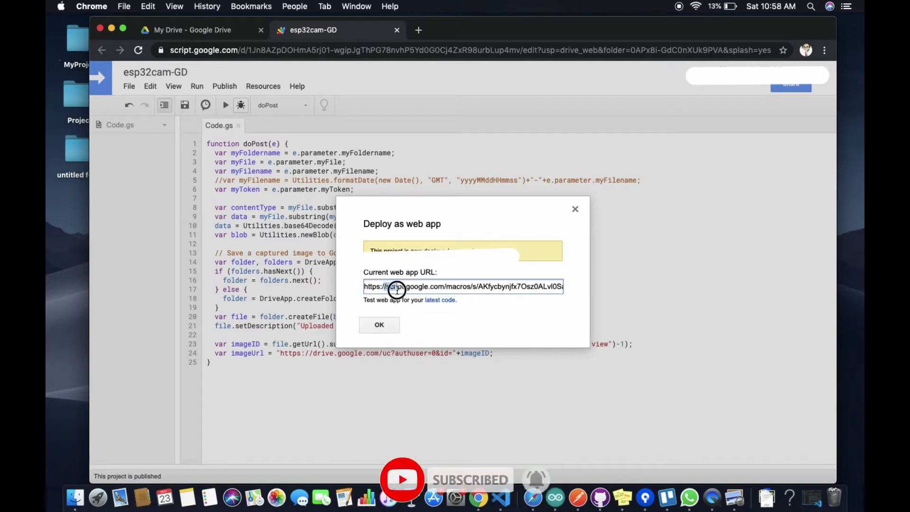
{"action": "left_click", "coordinate": [366, 285]}
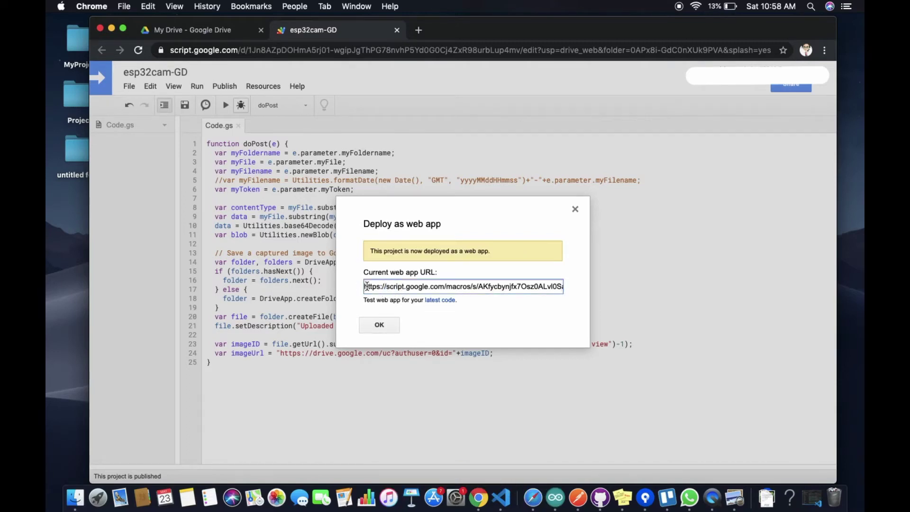
{"action": "key", "text": "super+a"}
{"action": "key", "text": "super+c"}
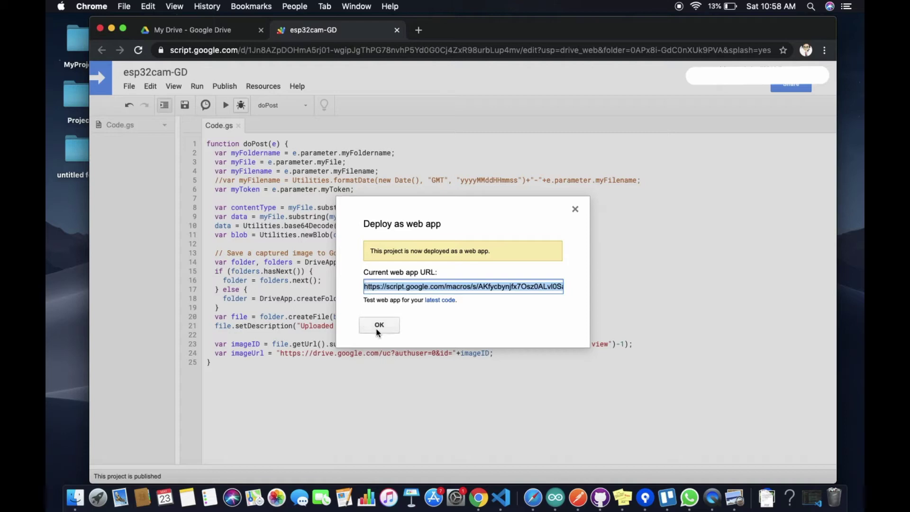
{"action": "left_click", "coordinate": [379, 325]}
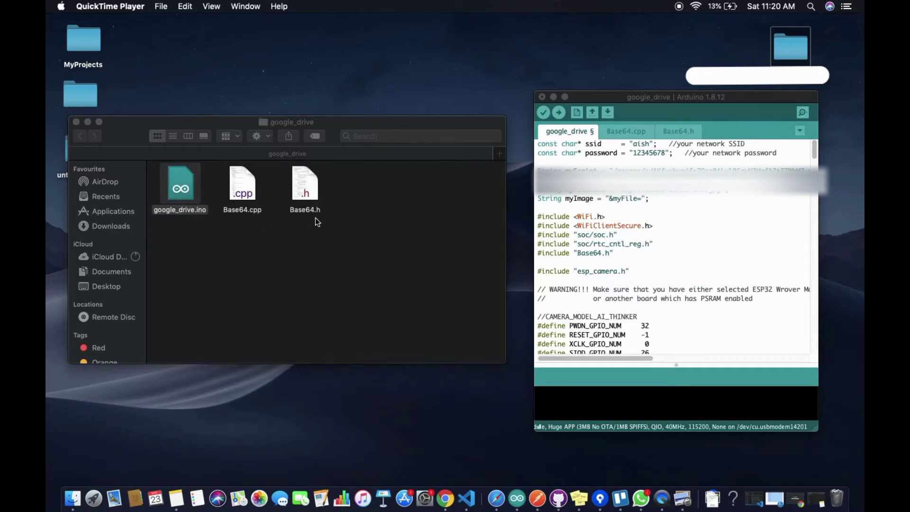
{"action": "left_click", "coordinate": [646, 165]}
{"action": "scroll", "coordinate": [646, 166], "scroll_direction": "down", "scroll_amount": 2}
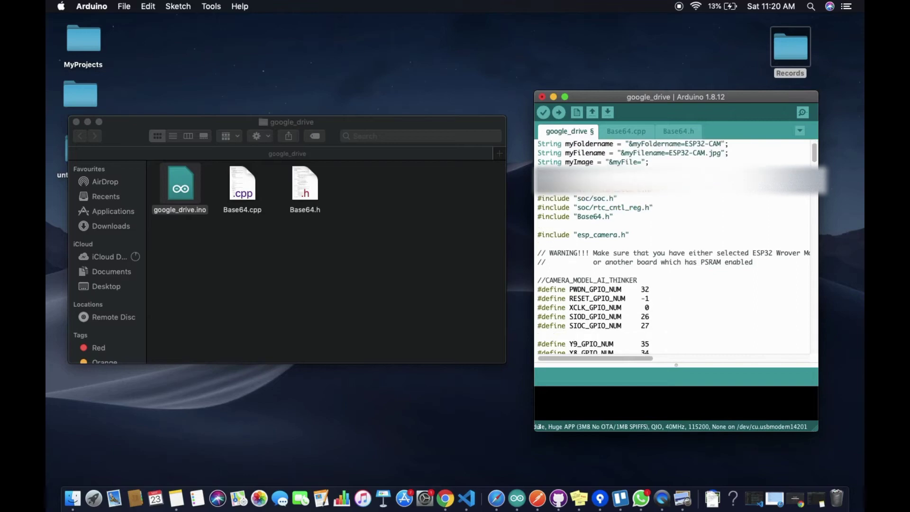
{"action": "scroll", "coordinate": [640, 157], "scroll_direction": "up", "scroll_amount": 2}
{"action": "left_click", "coordinate": [623, 131]}
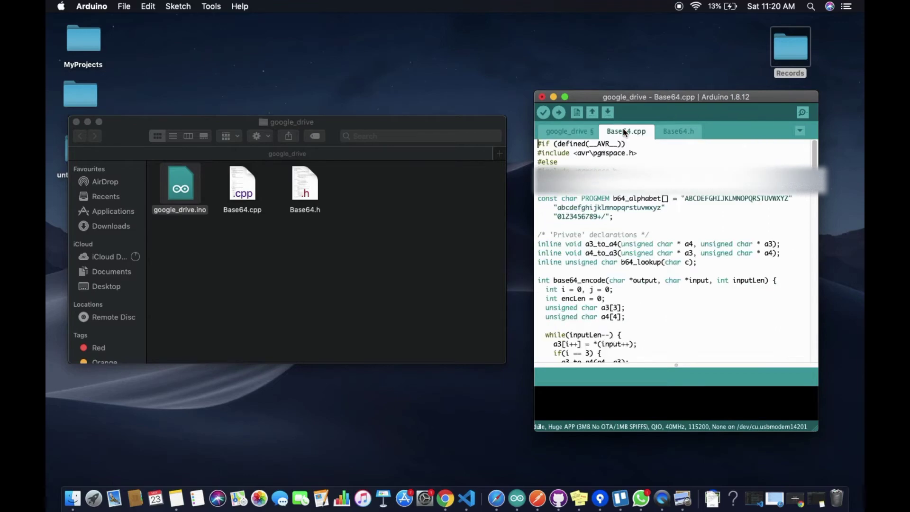
{"action": "left_click", "coordinate": [678, 131]}
{"action": "left_click", "coordinate": [576, 133]}
{"action": "scroll", "coordinate": [612, 203], "scroll_direction": "down", "scroll_amount": 2}
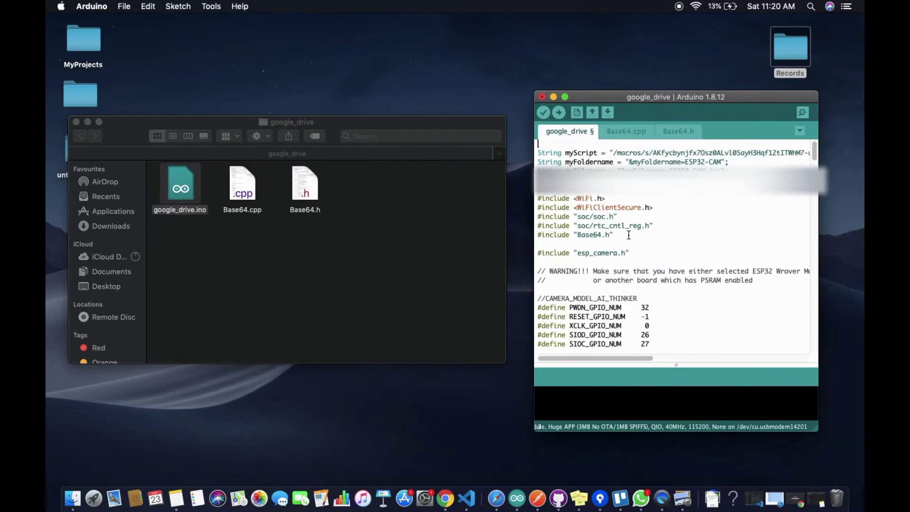
{"action": "scroll", "coordinate": [612, 202], "scroll_direction": "up", "scroll_amount": 2}
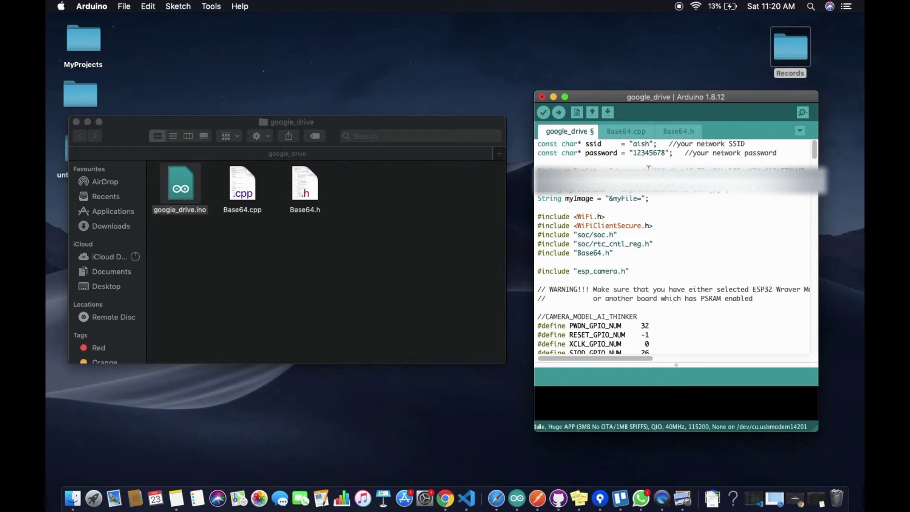
Save and upload the google_drive sketch, which fails with 'Invalid head of packet (0x00)'.
{"action": "key", "text": "super+s"}
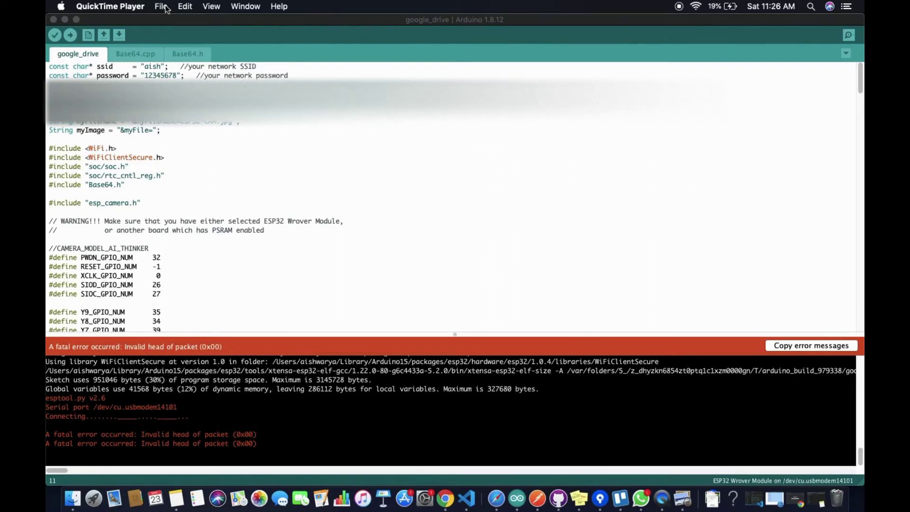
Retry the google_drive sketch upload so it compiles and writes to the ESP32.
{"action": "left_click", "coordinate": [70, 35]}
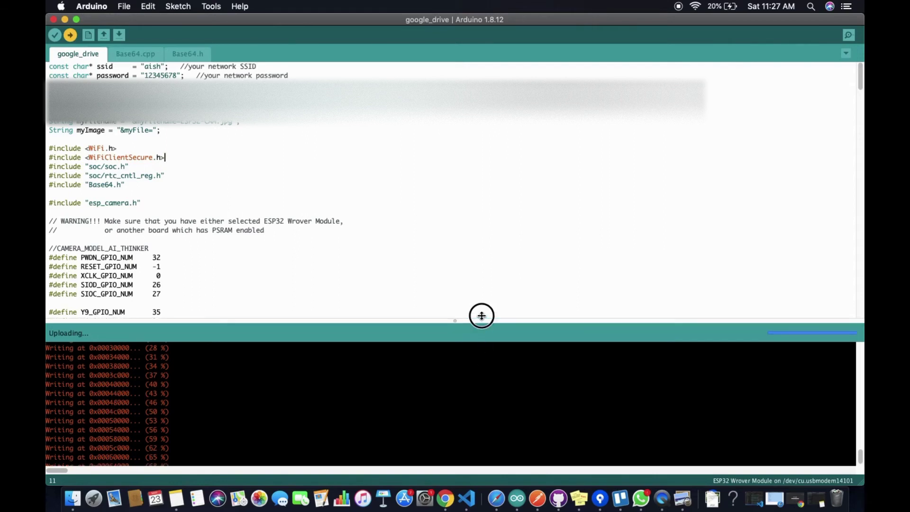
Follow the upload, open the Serial Monitor to confirm the script.google.com connection, then return to Chrome.
{"action": "left_click_drag", "start_coordinate": [481, 335], "coordinate": [482, 291]}
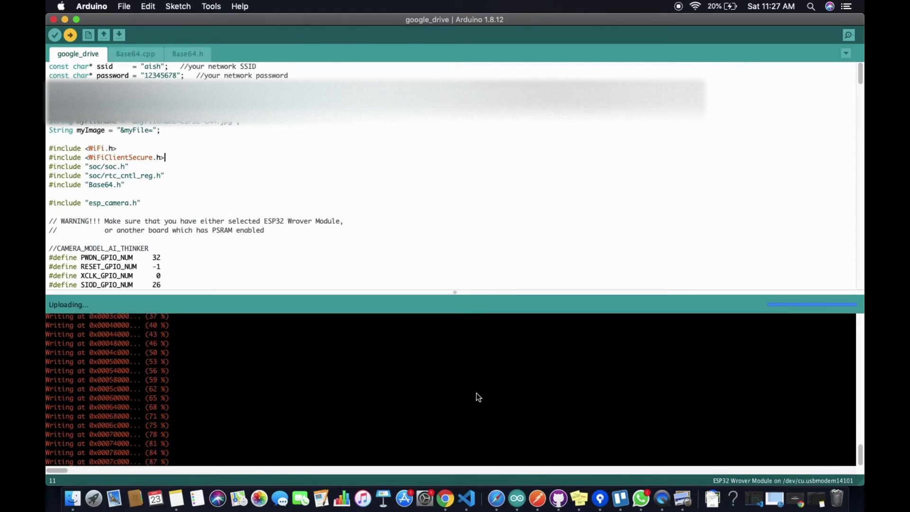
{"action": "left_click", "coordinate": [849, 35]}
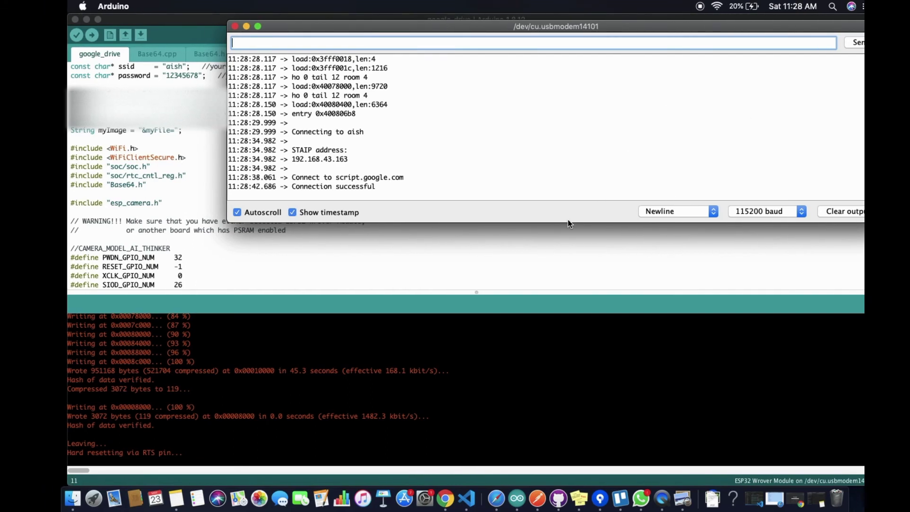
{"action": "left_click", "coordinate": [446, 498]}
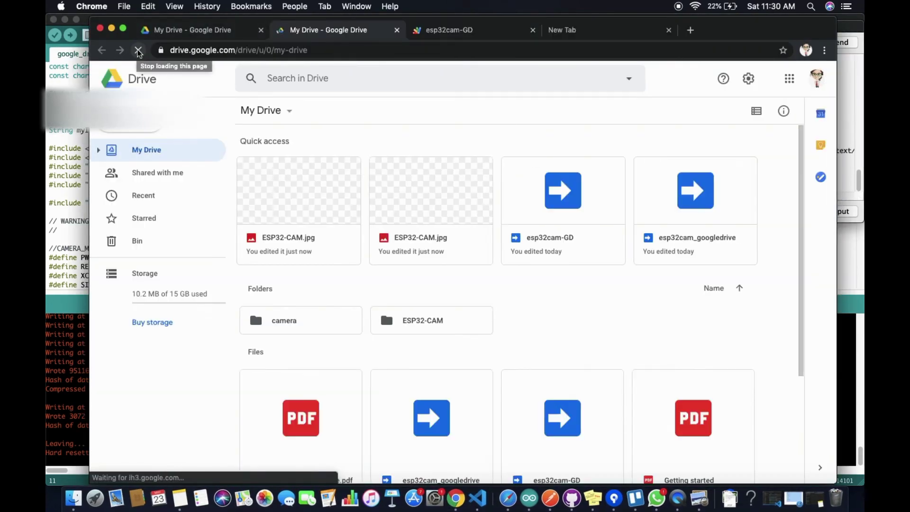
Preview the newest ESP32-CAM.jpg capture, then close the photo preview.
{"action": "left_click", "coordinate": [329, 210]}
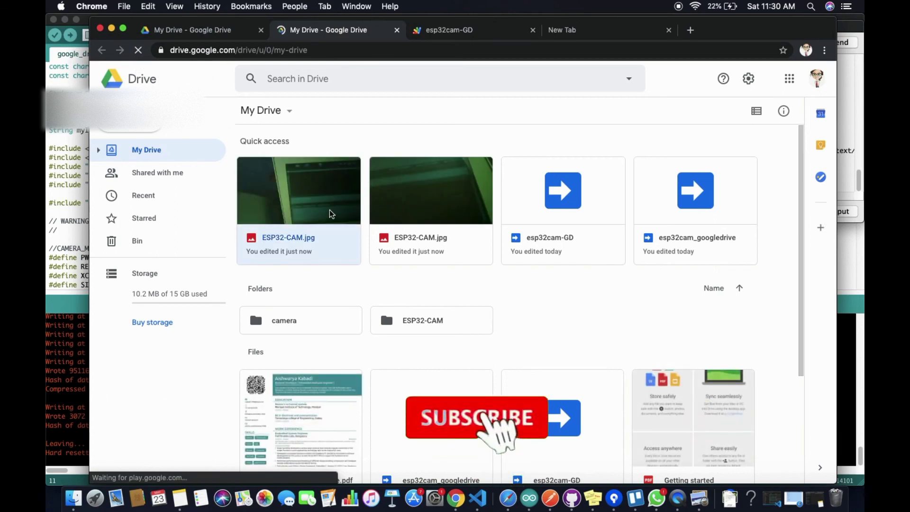
{"action": "double_click", "coordinate": [330, 210]}
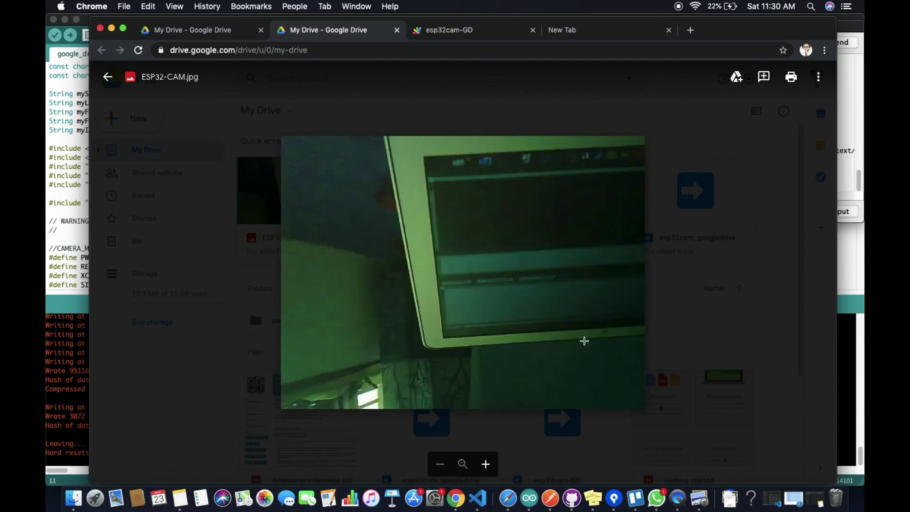
{"action": "left_click", "coordinate": [754, 145]}
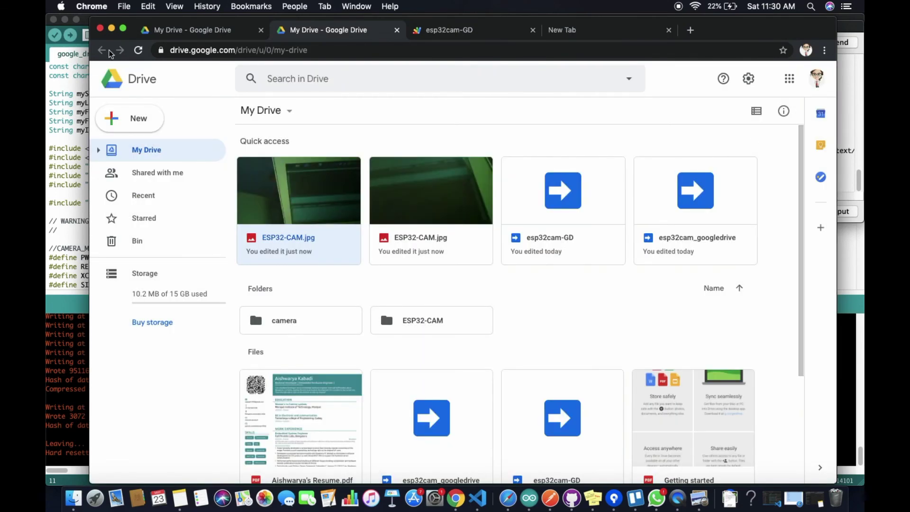